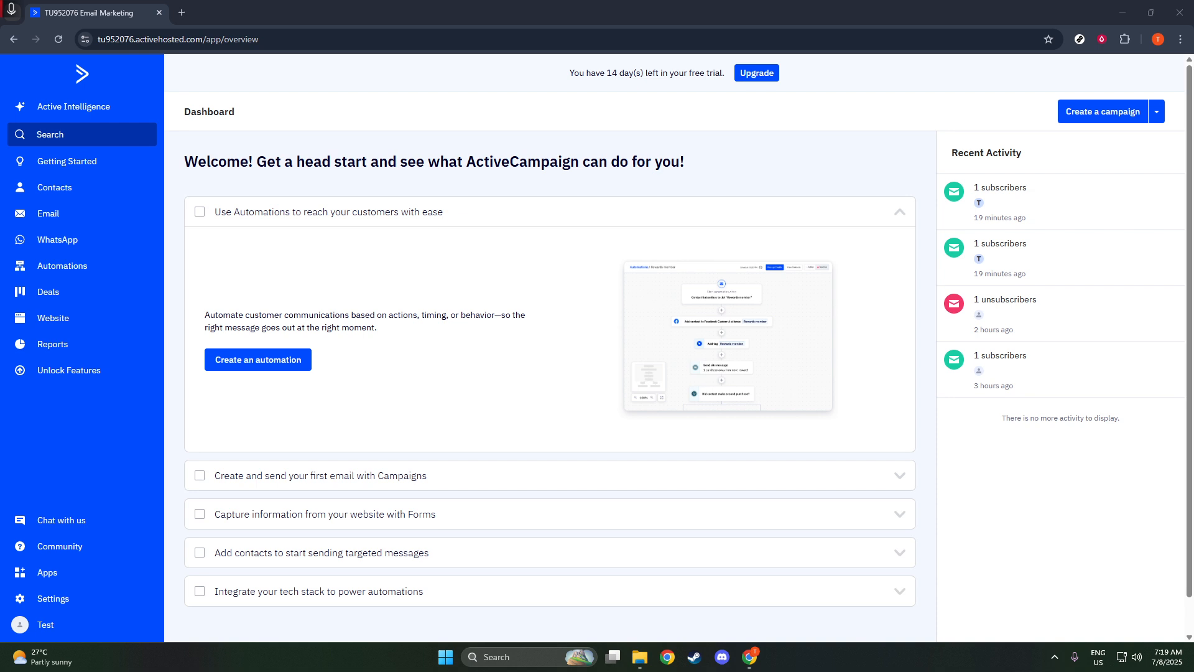
- Open the Contacts list and bring up its Advanced Search condition builder
left_click(39, 200)
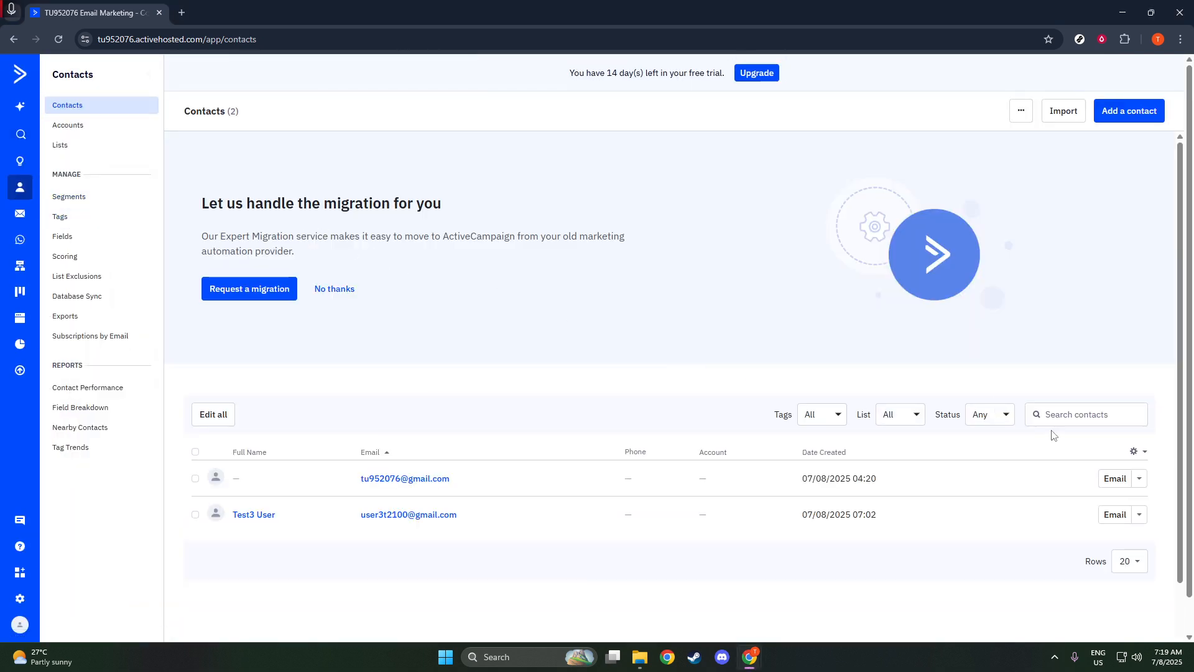
left_click(1061, 423)
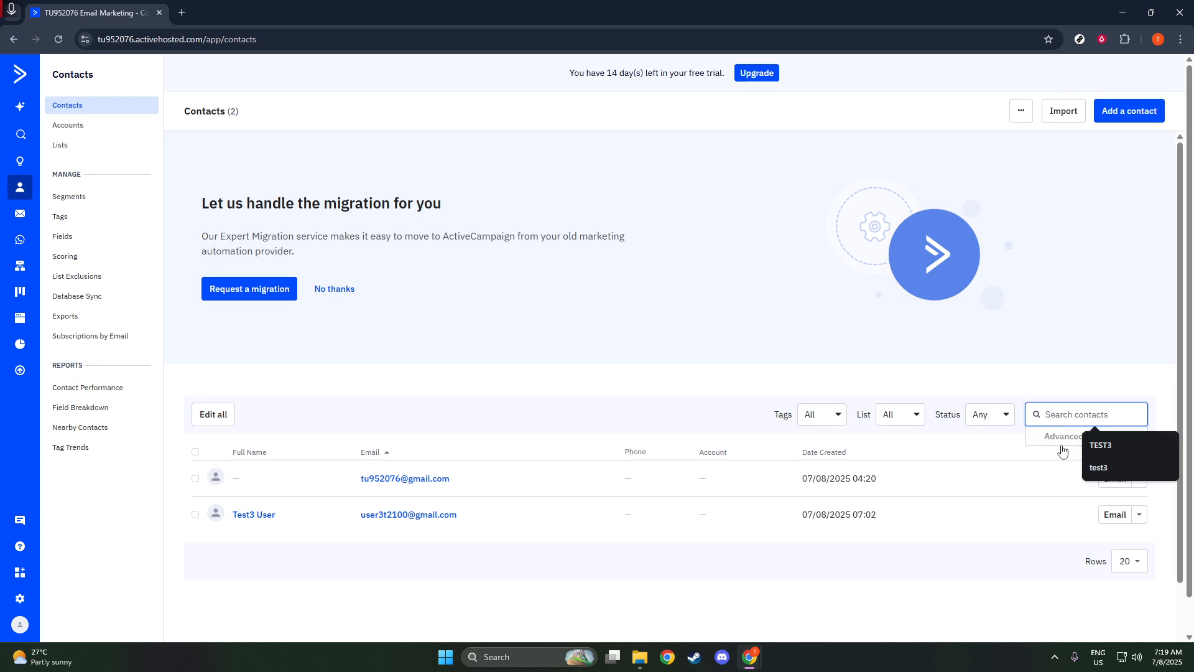
left_click(1060, 439)
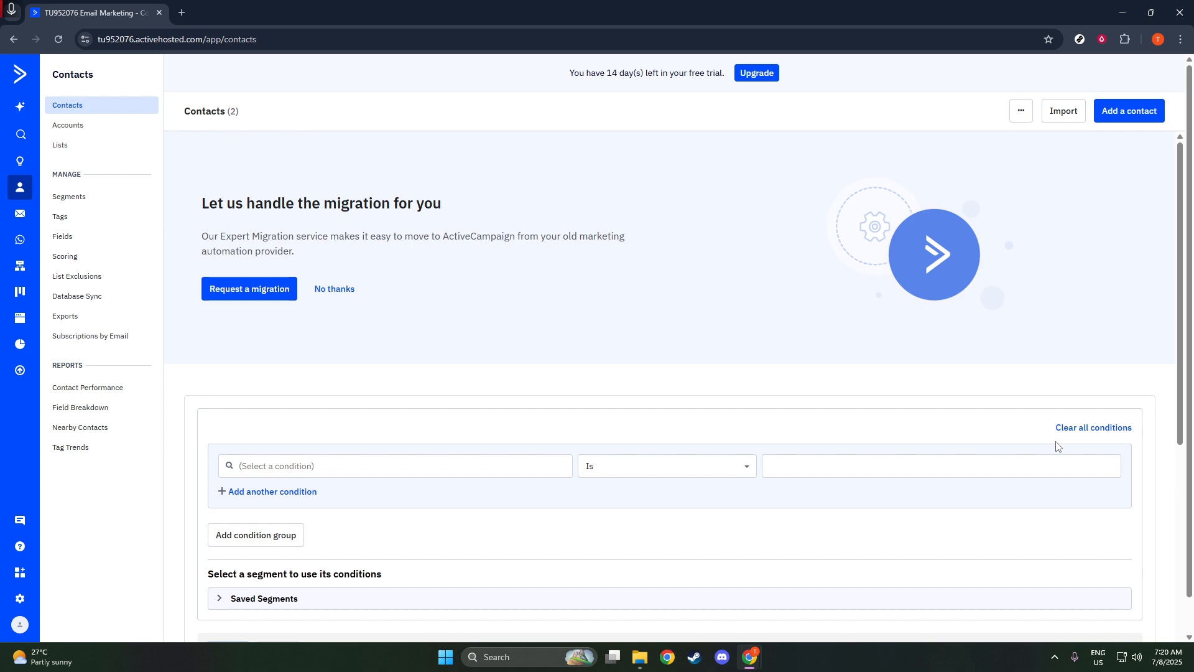
- Choose First Name from the Contact Details fields as the first search condition
scroll(995, 460, "down", 1)
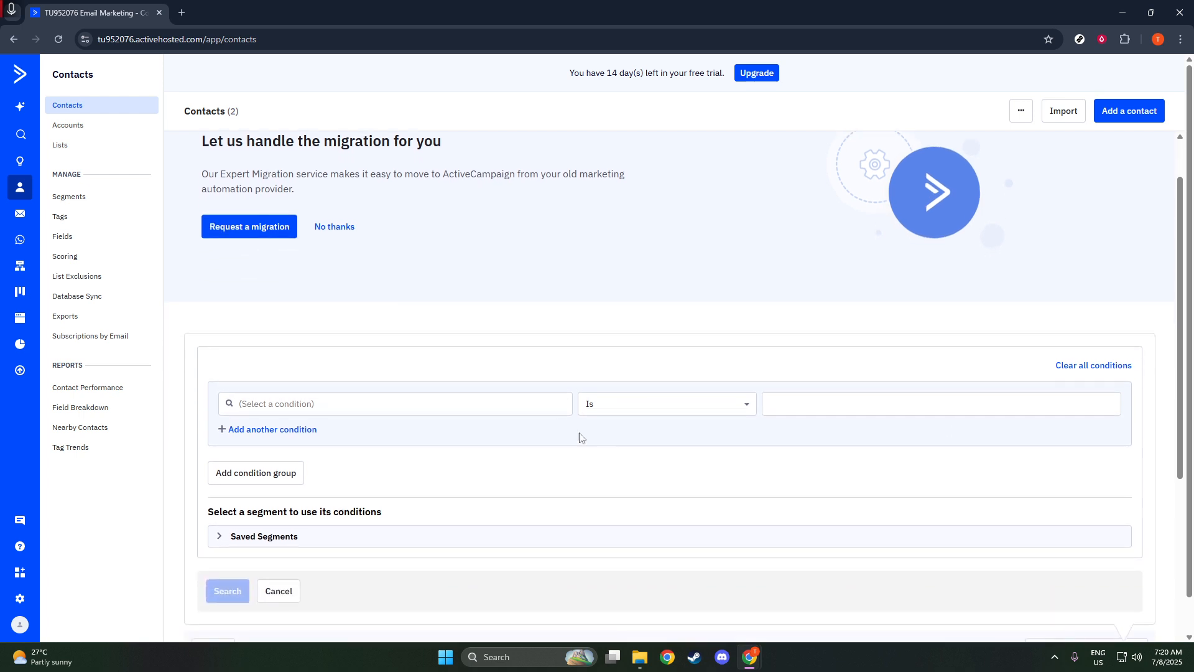
left_click(502, 415)
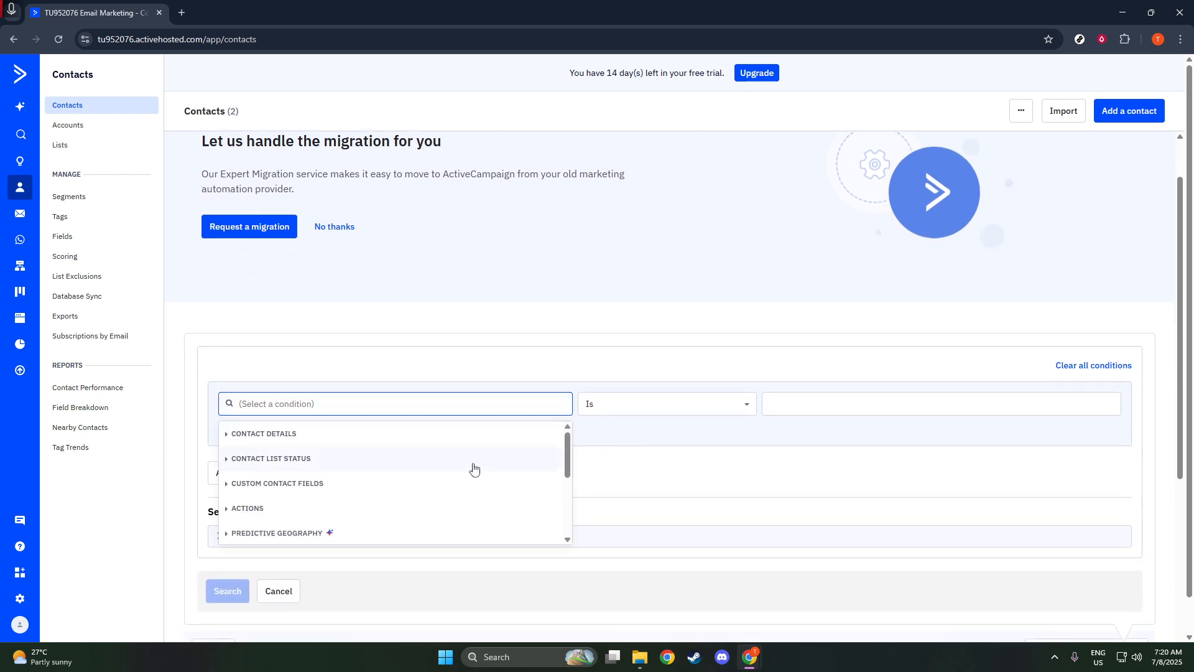
left_click(425, 440)
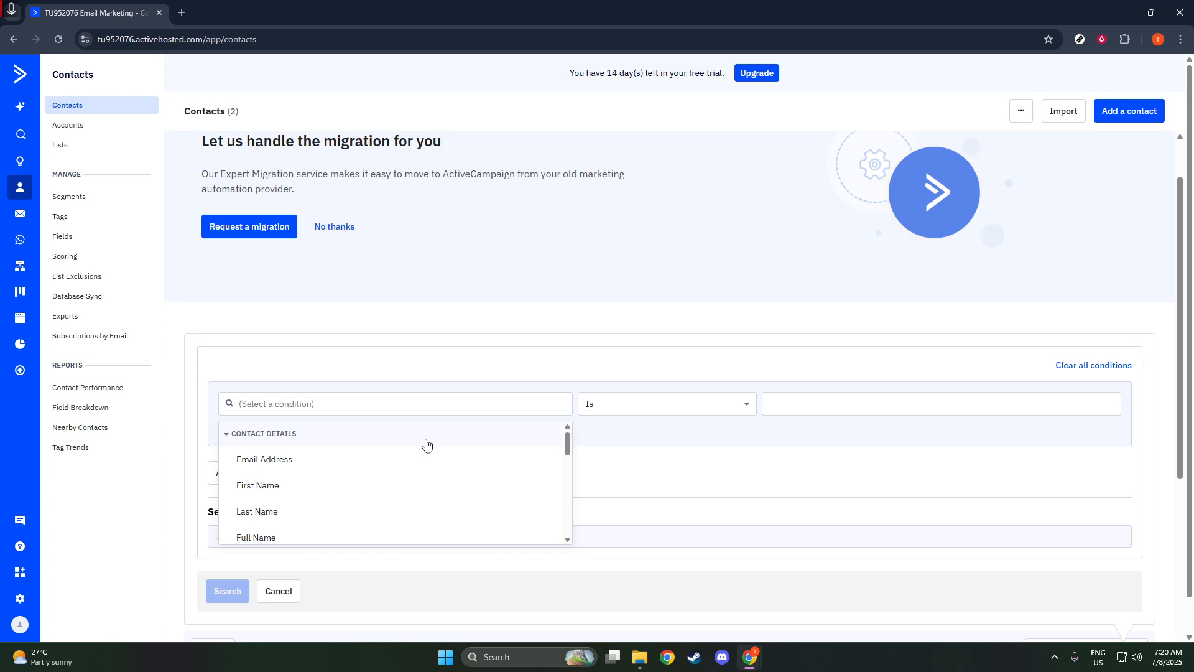
scroll(401, 463, "down", 2)
scroll(394, 457, "up", 2)
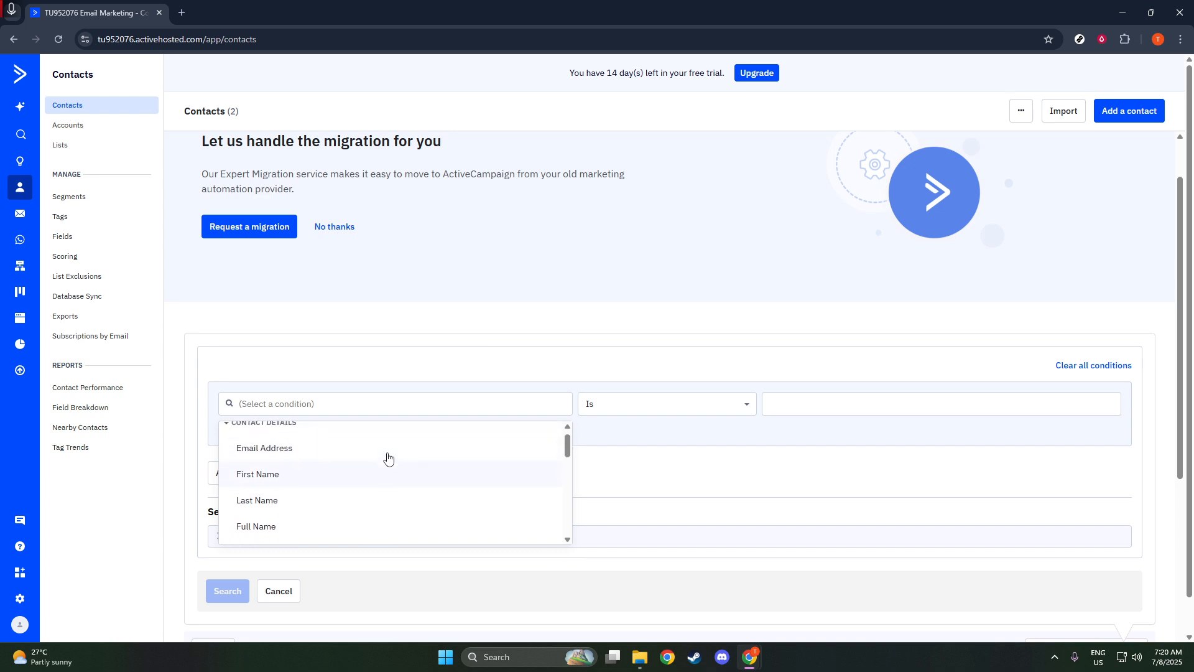
scroll(377, 462, "down", 2)
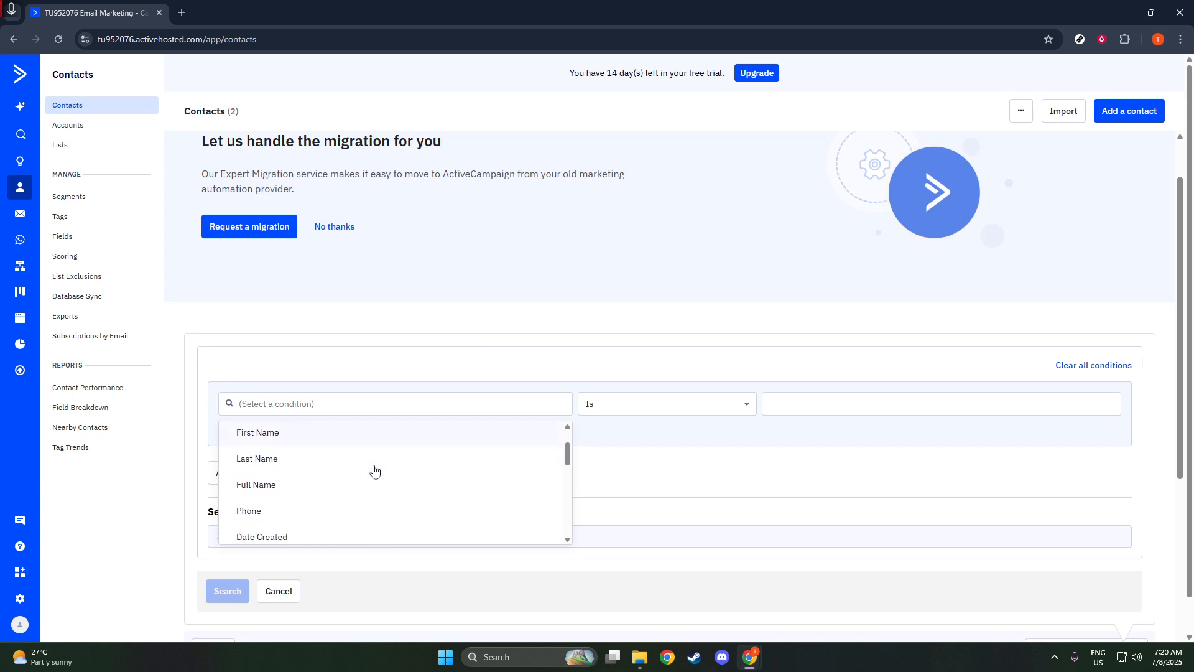
left_click(362, 431)
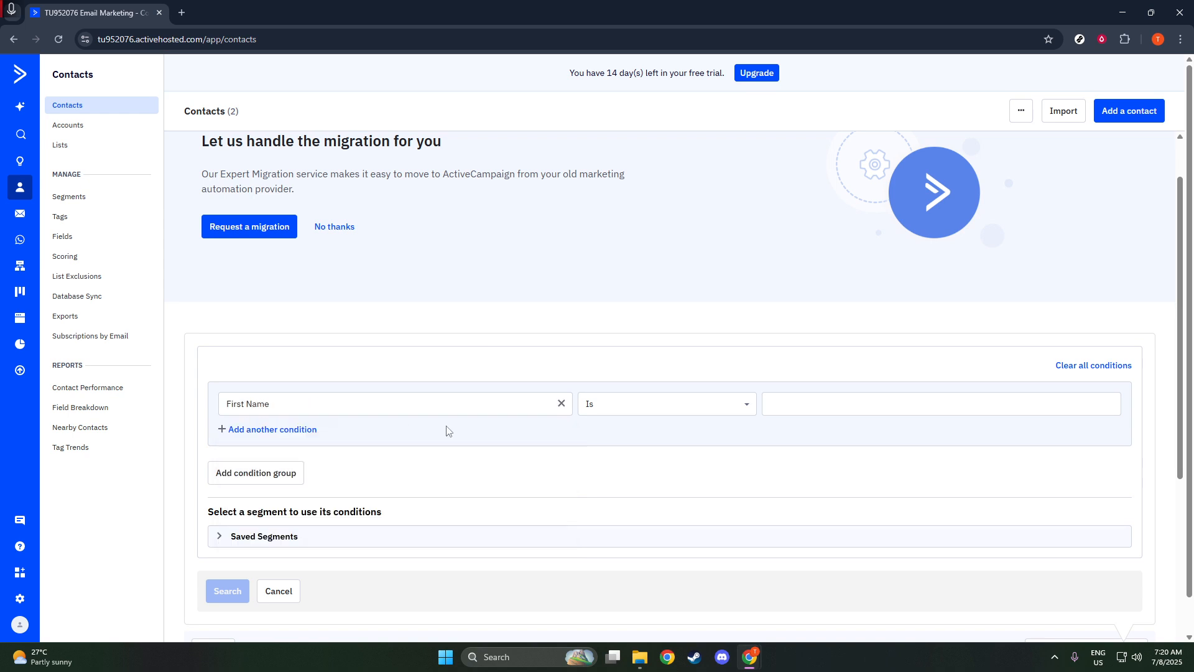
- Set the value of the First Name condition to "Test3"
left_click(859, 408)
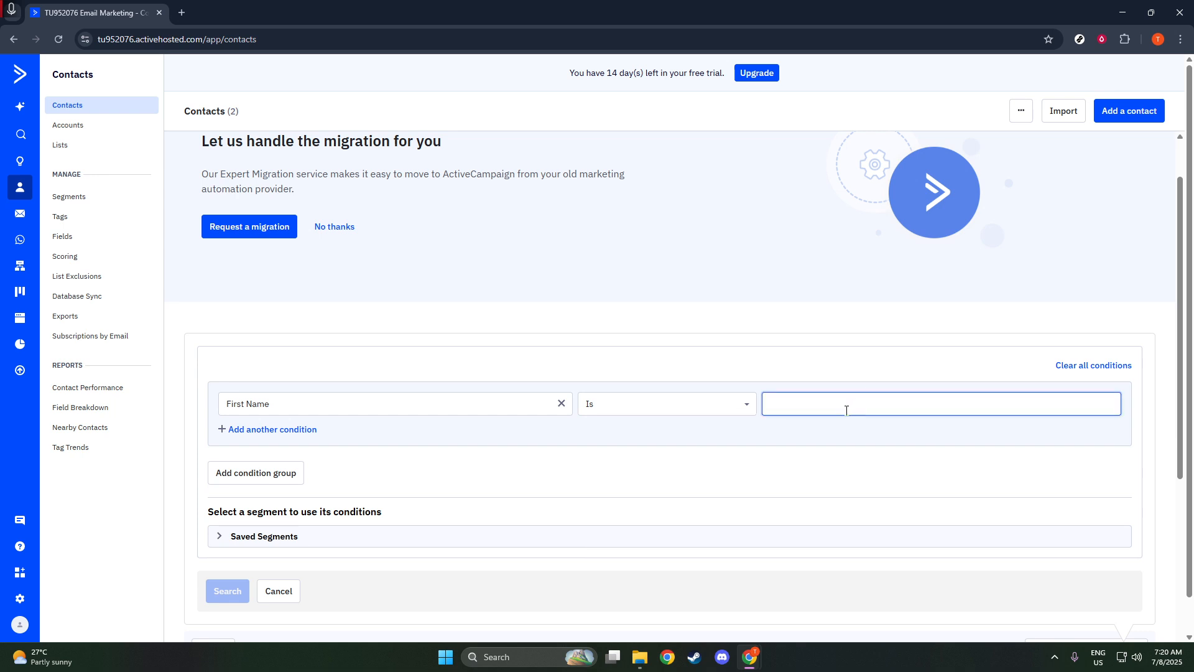
type("tE")
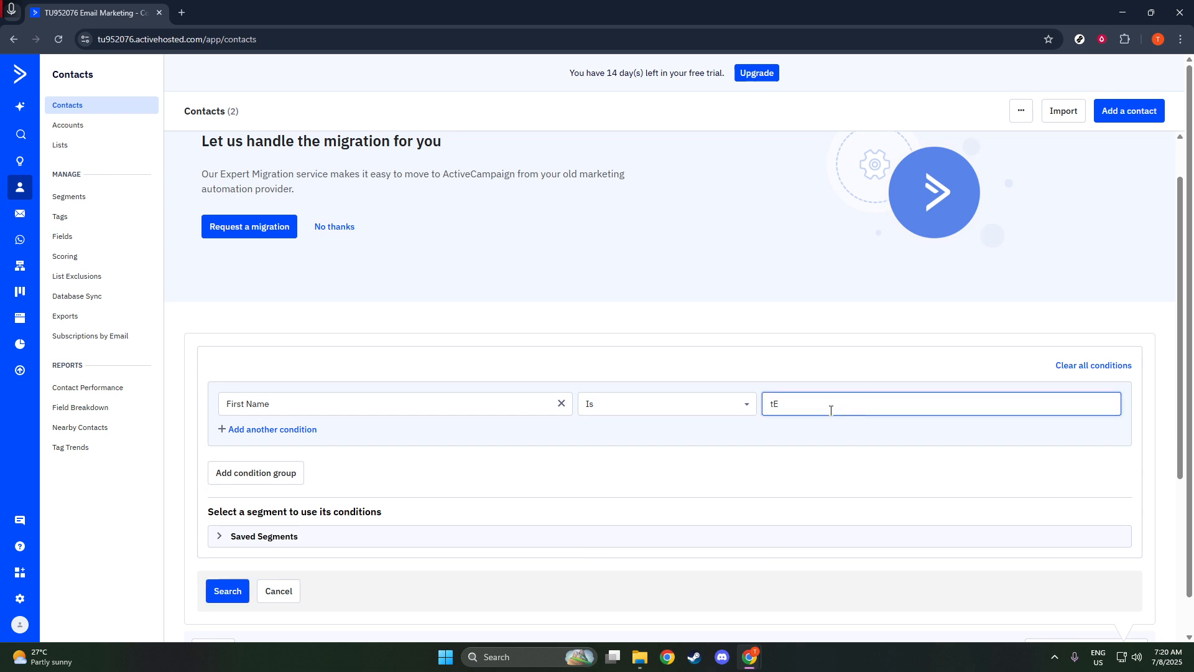
key("BackSpace")
key("BackSpace")
type("Test3")
left_click(808, 469)
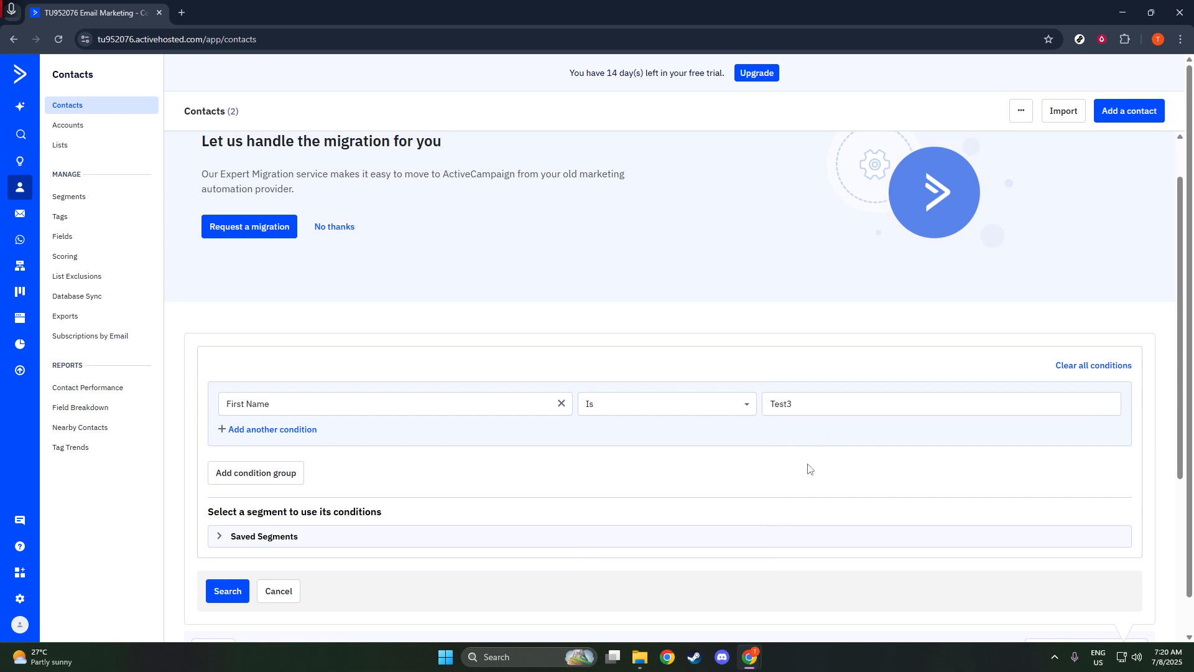
- Look through the saved segments available for the search, and collapse their list again
scroll(809, 469, "down", 5)
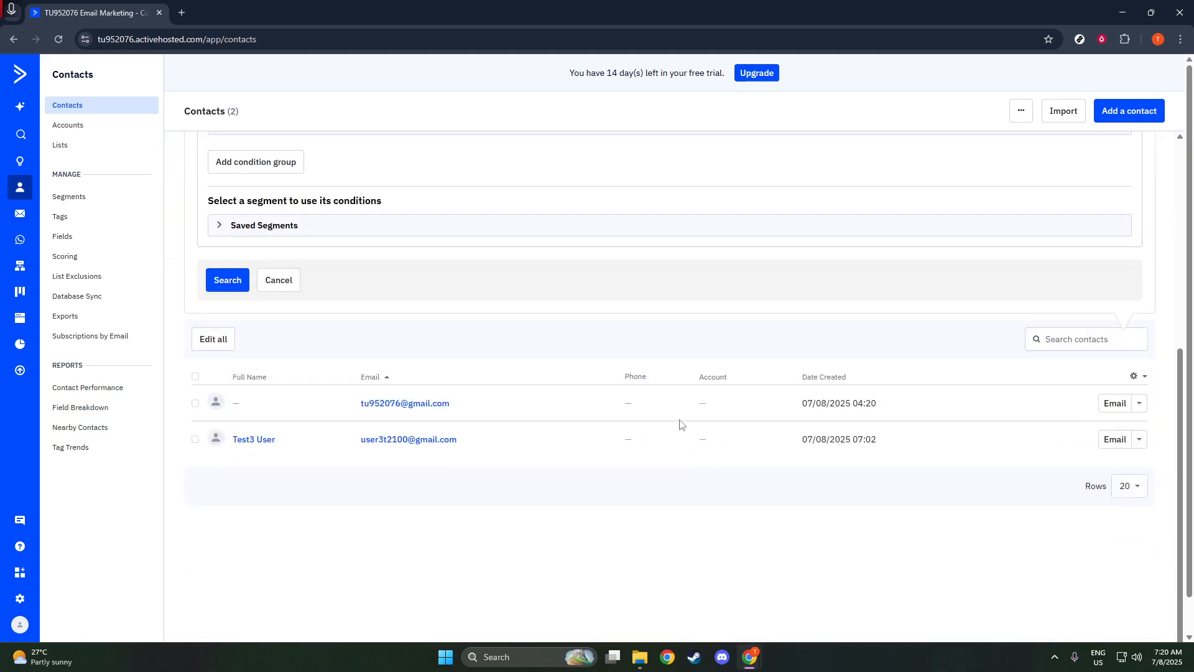
scroll(541, 366, "up", 2)
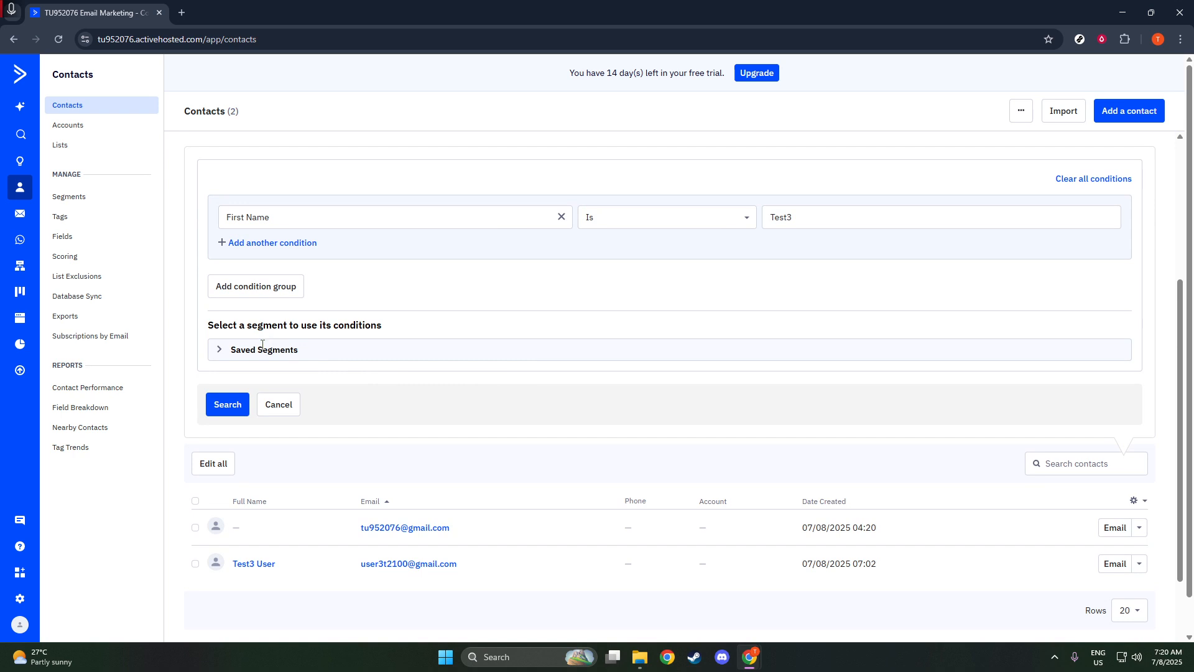
left_click(220, 350)
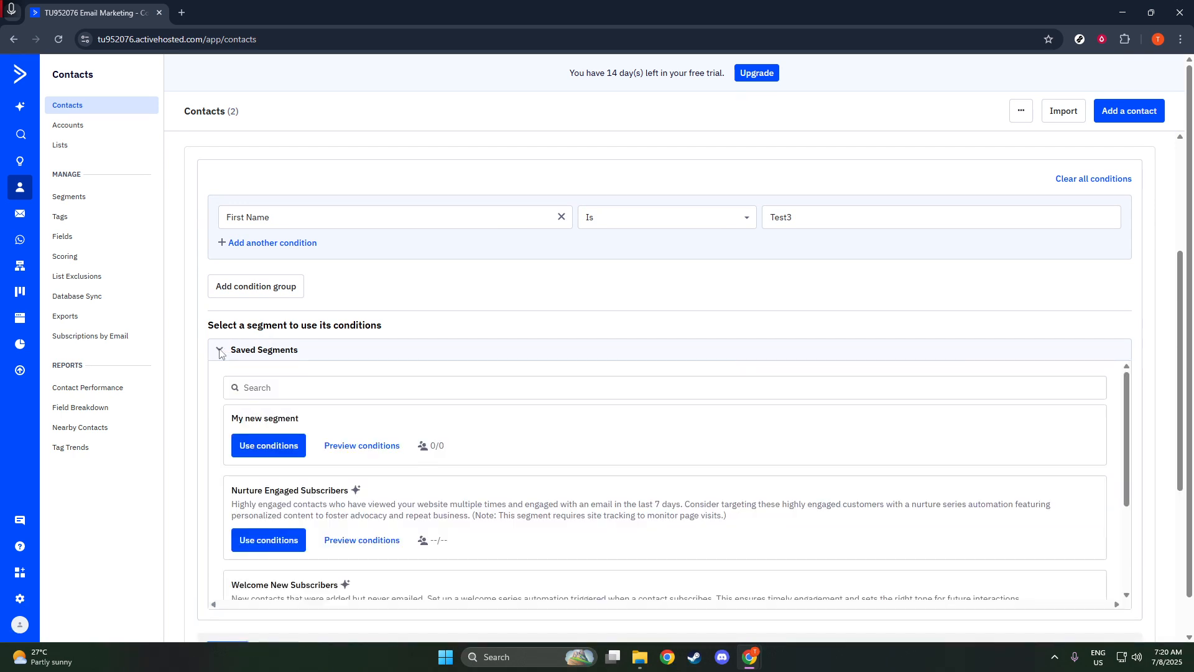
left_click(220, 352)
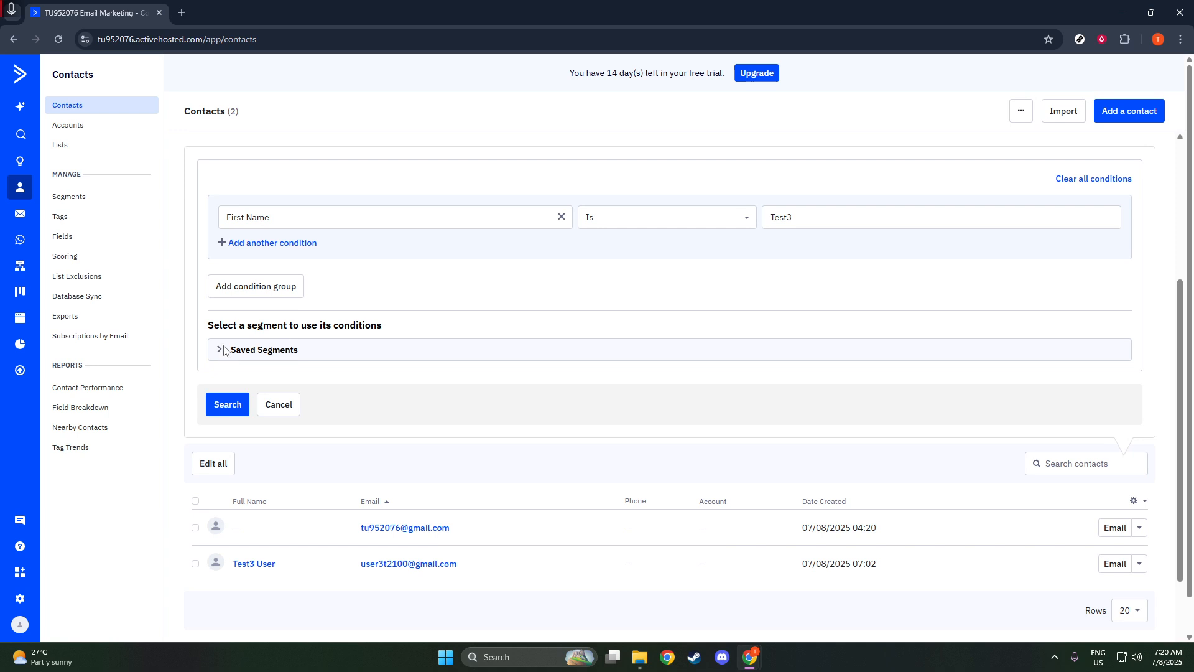
- Add a second condition group and join it to the first with OR
left_click(258, 287)
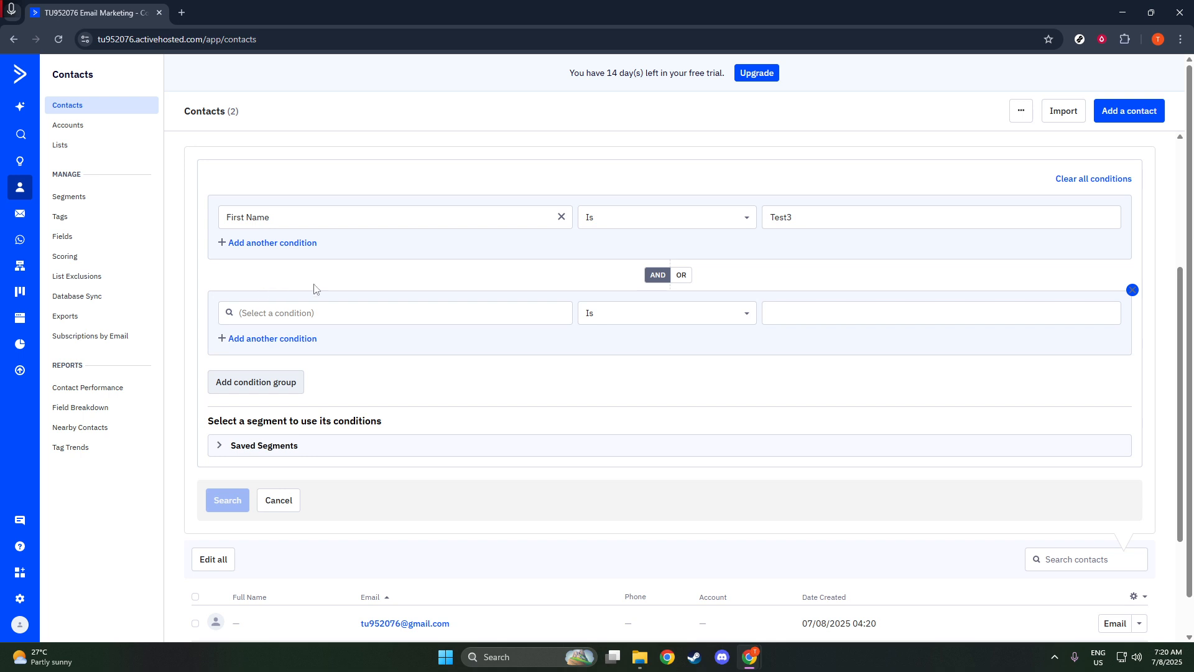
left_click(513, 314)
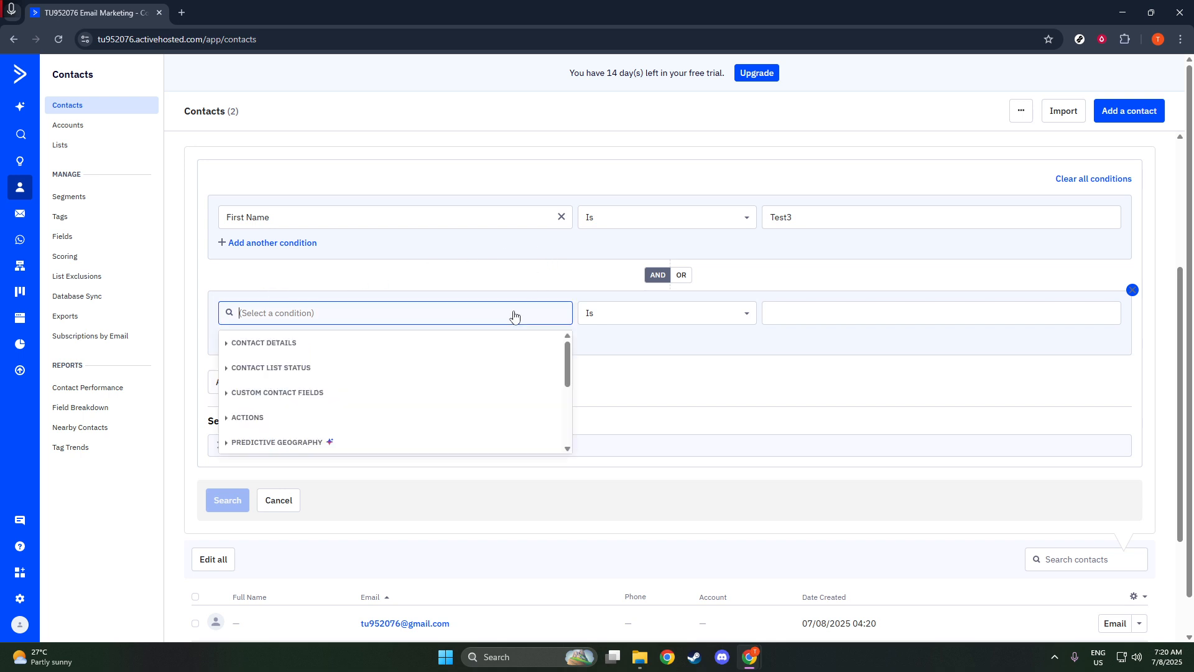
left_click(677, 276)
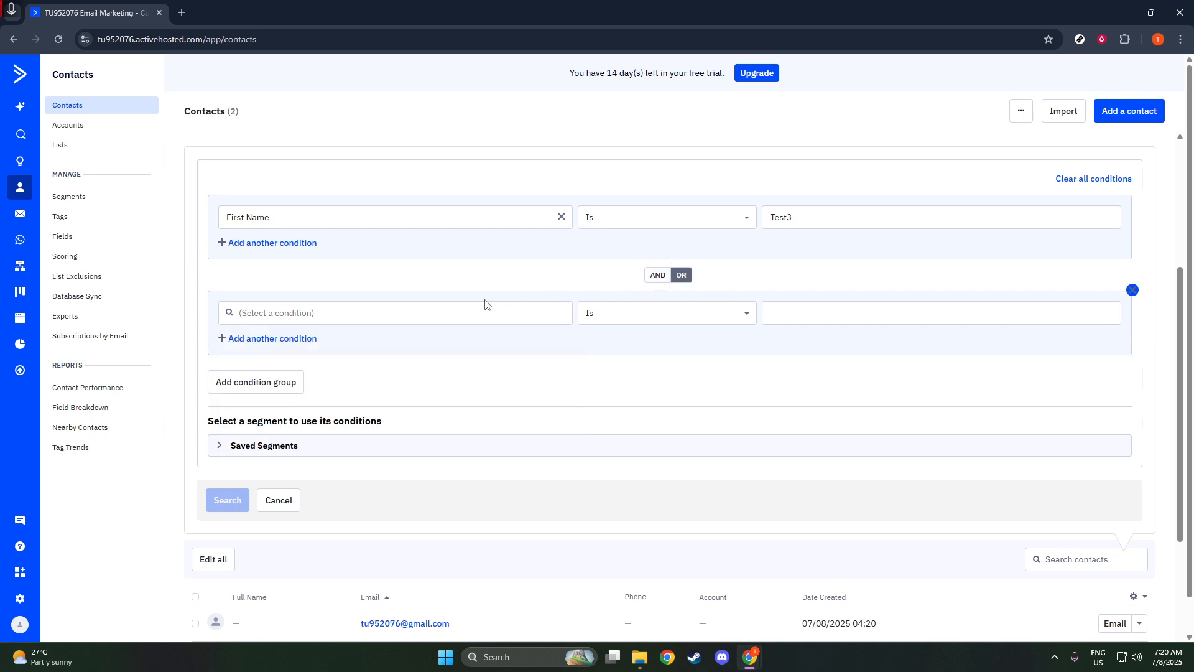
- Set the second group's condition to Last Name Is "User" and run the search
left_click(481, 315)
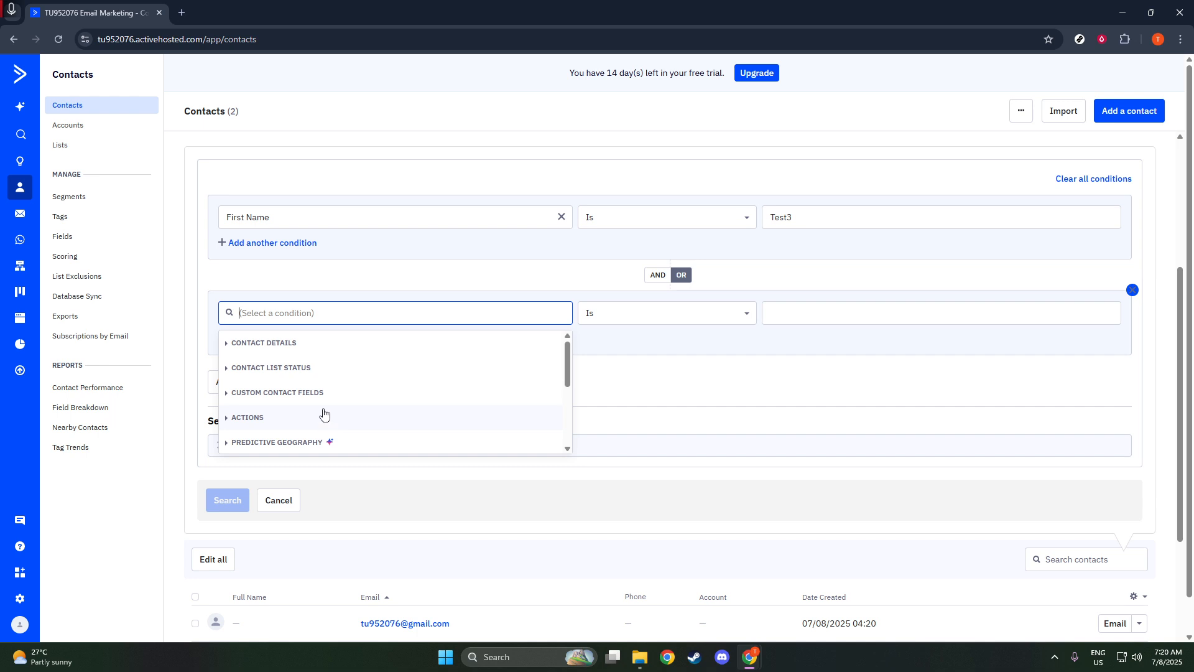
scroll(326, 414, "up", 1)
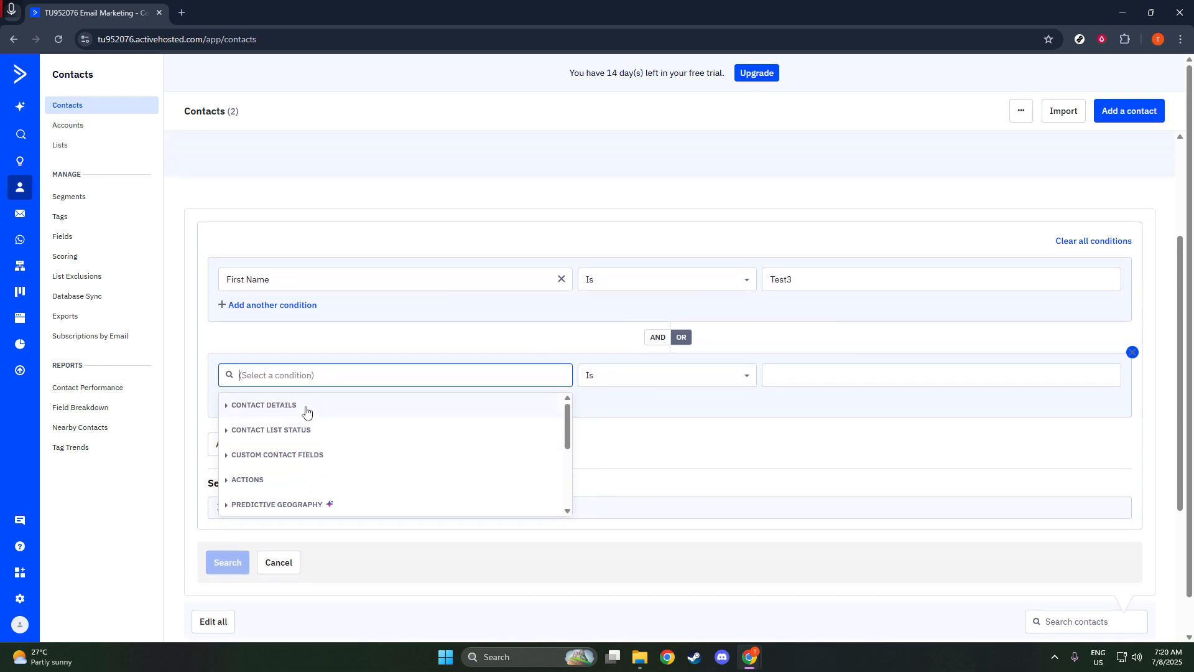
left_click(306, 410)
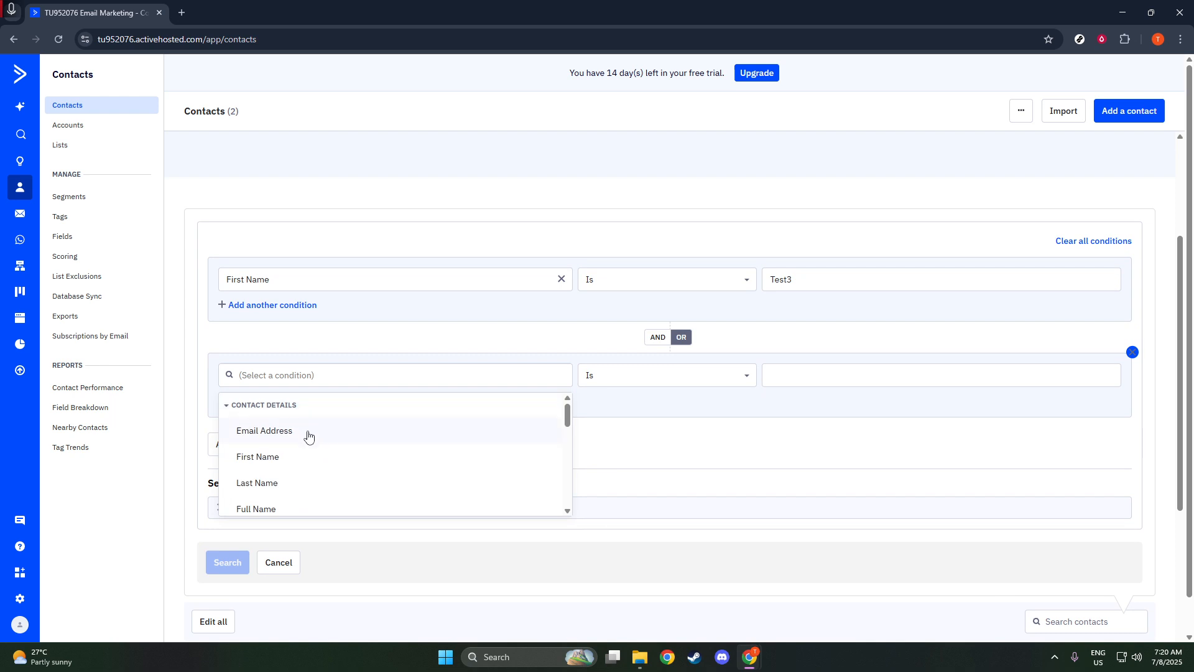
left_click(283, 482)
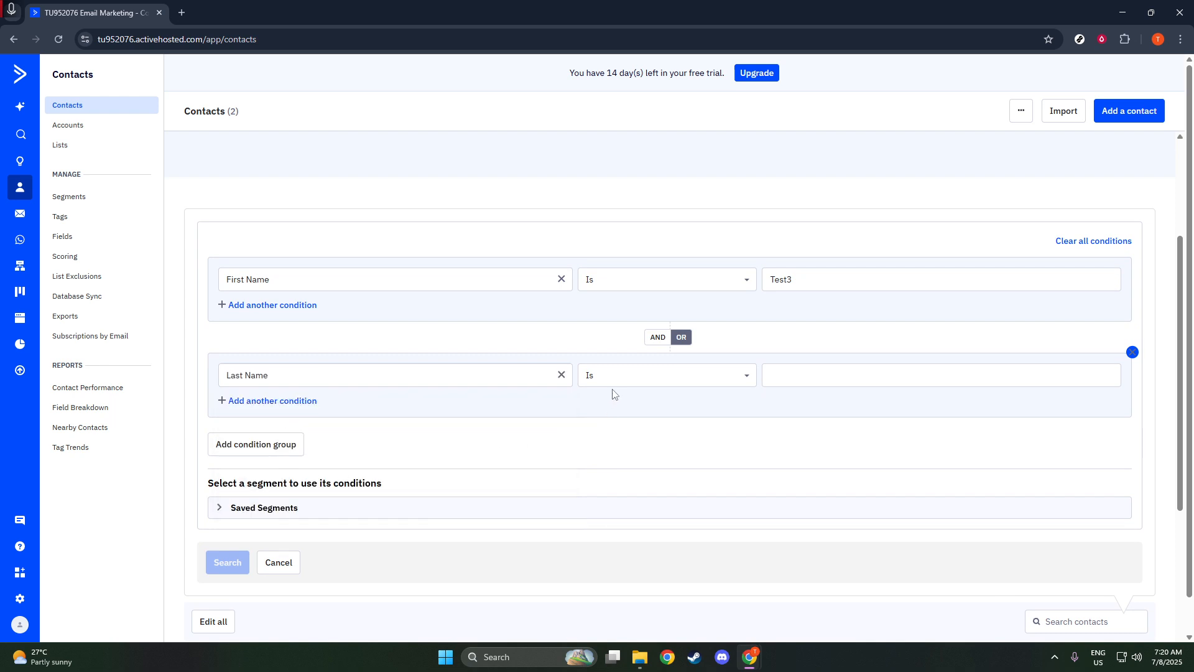
left_click(785, 366)
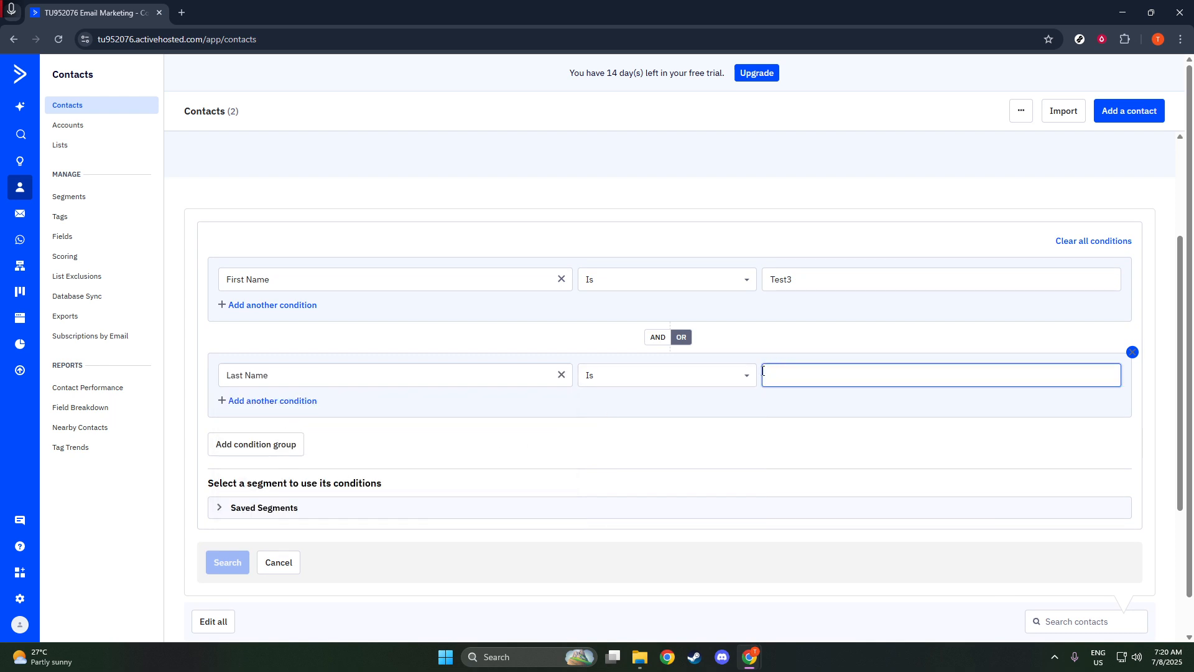
type("Us")
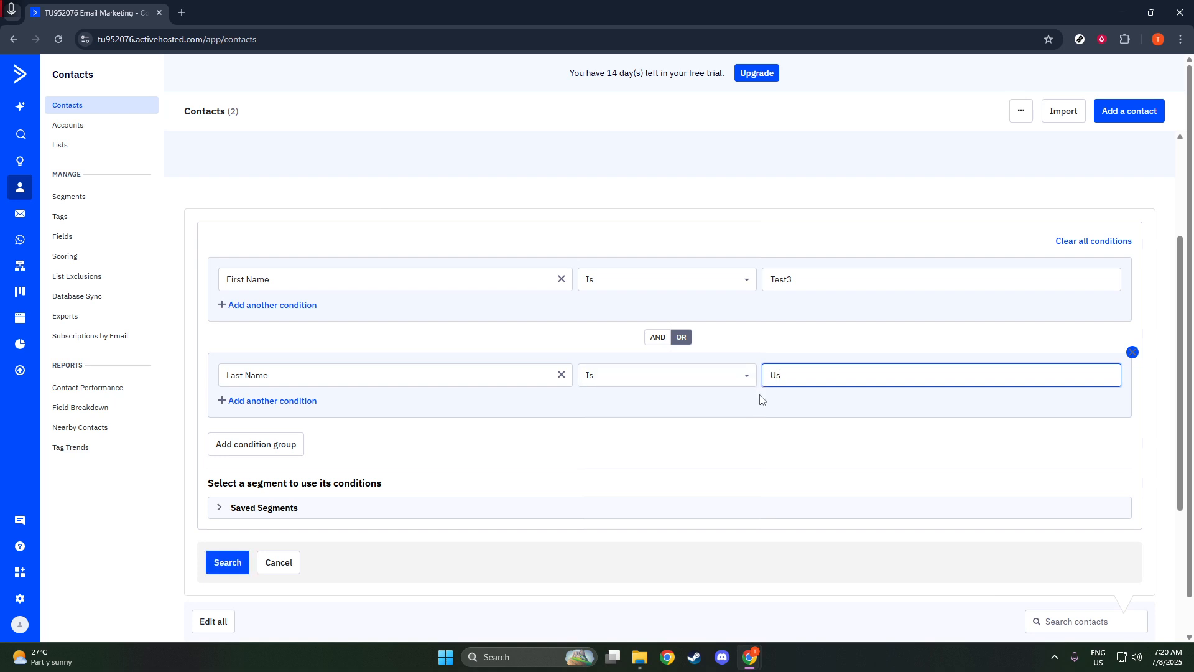
type("er")
scroll(254, 491, "down", 2)
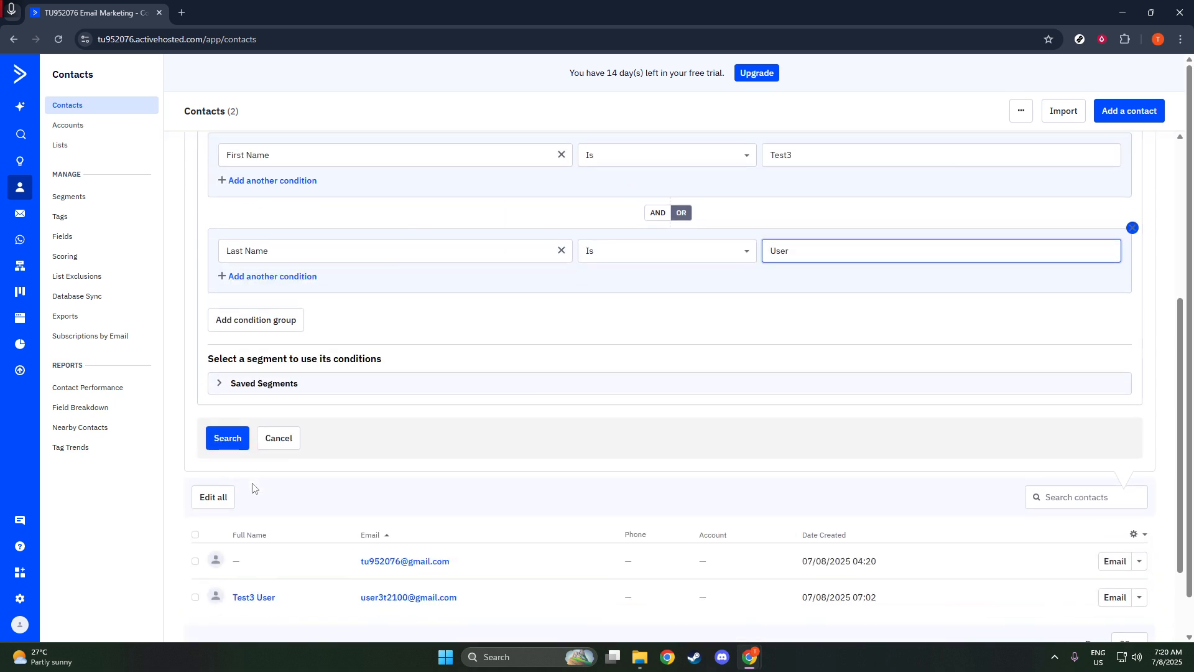
left_click(216, 445)
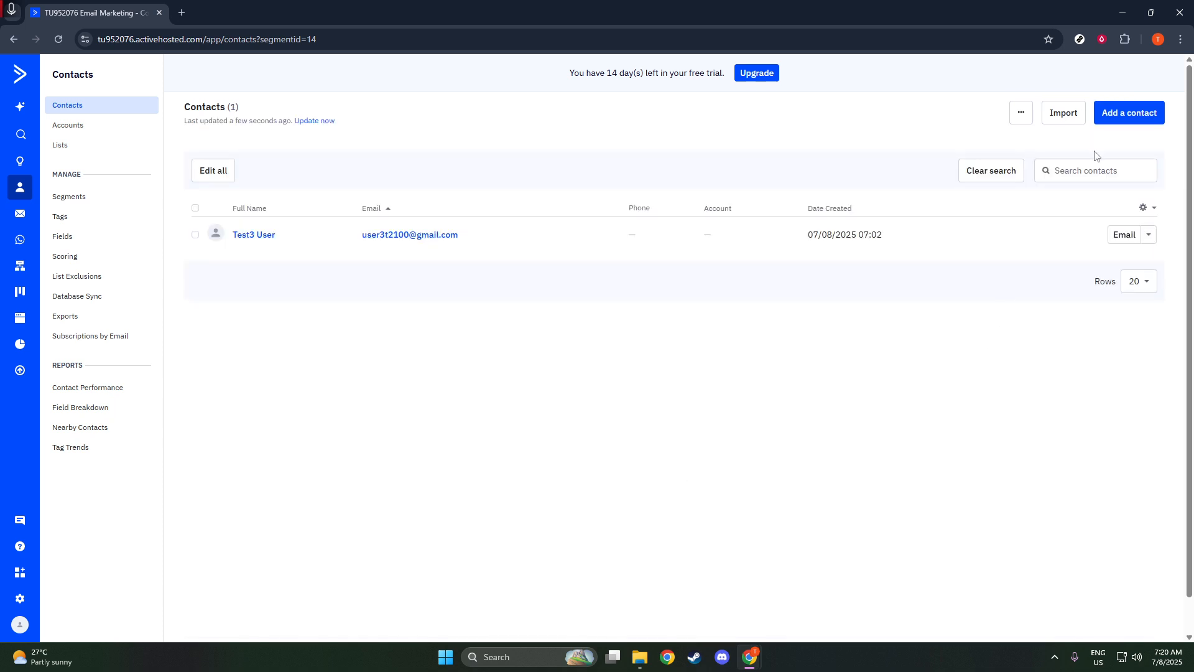
- Save the advanced search conditions as a segment named "Segment" and open the Segments page
left_click(1080, 172)
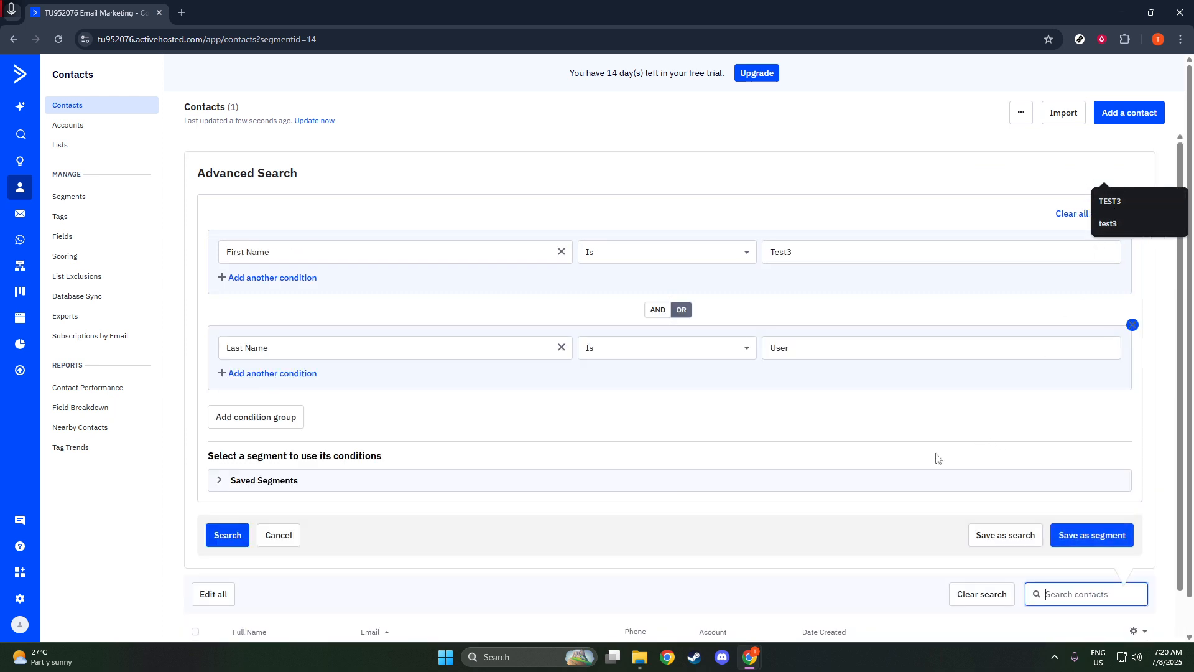
left_click(940, 454)
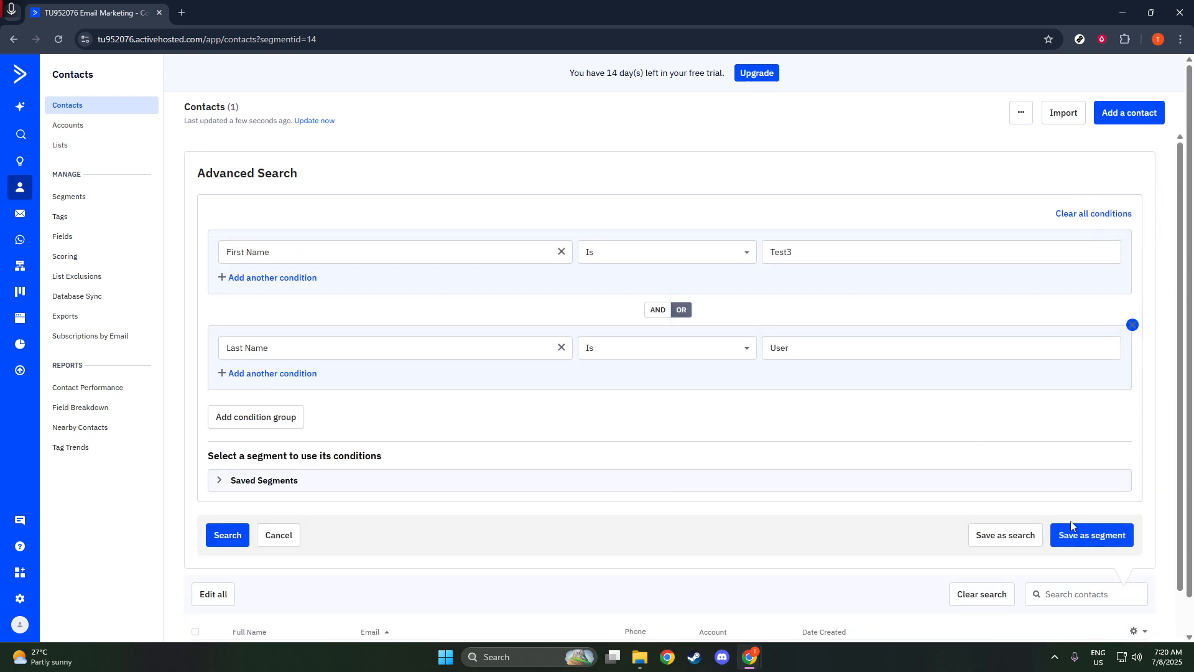
left_click(1076, 539)
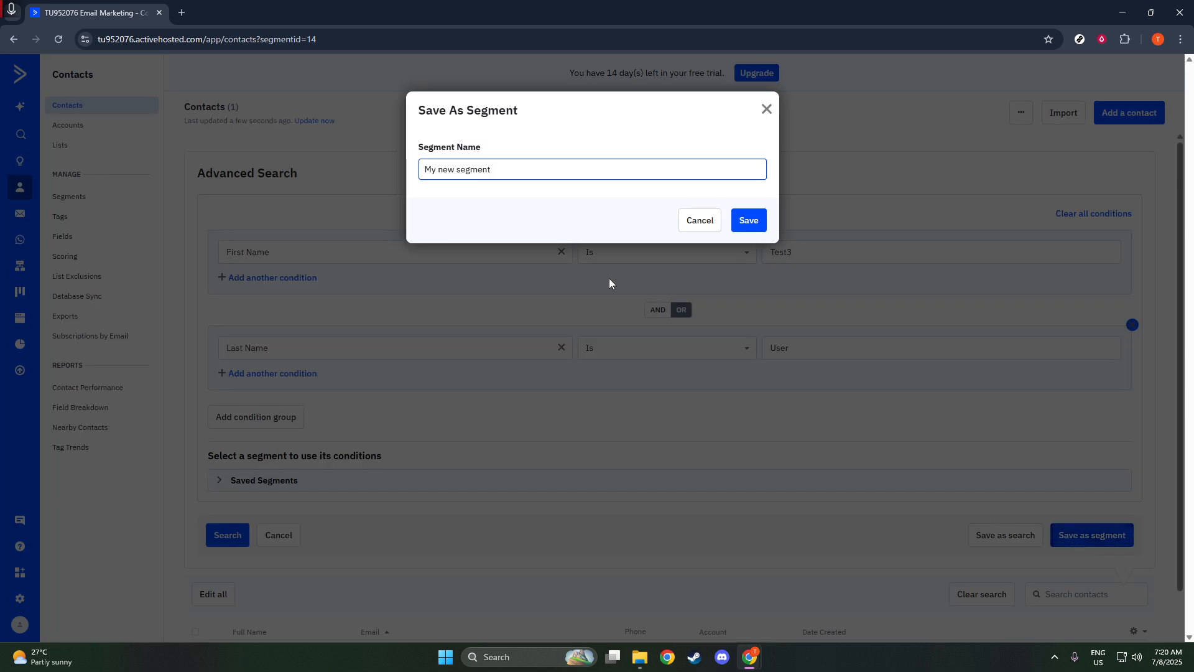
left_click_drag(505, 170, 396, 162)
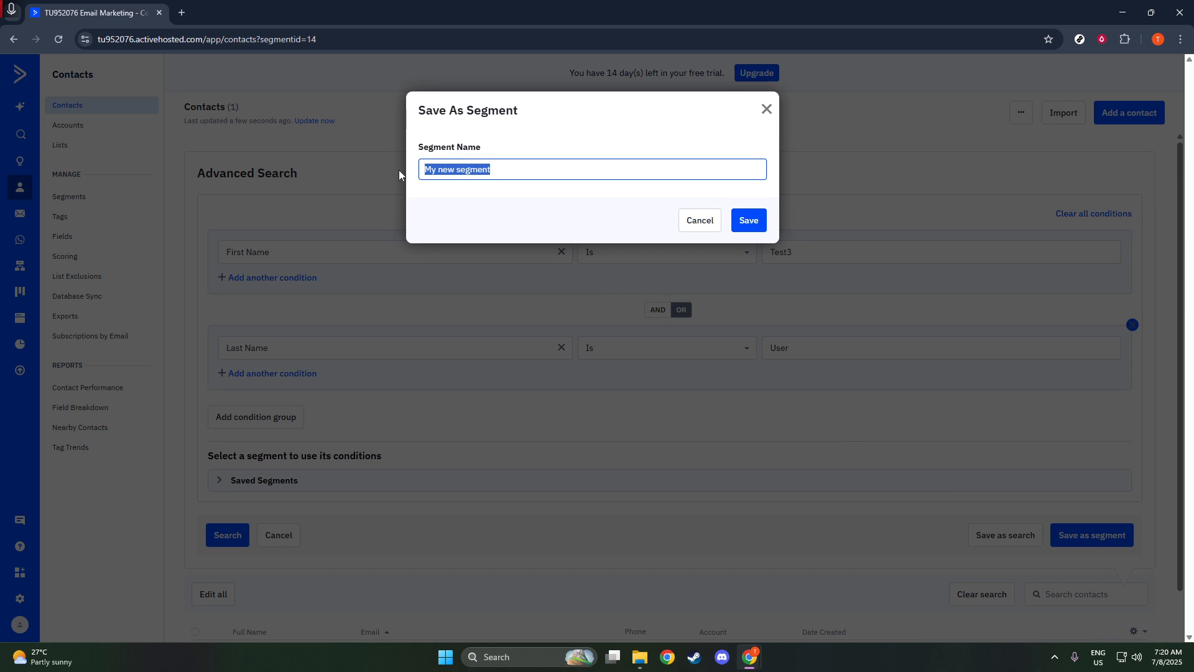
type("Seg")
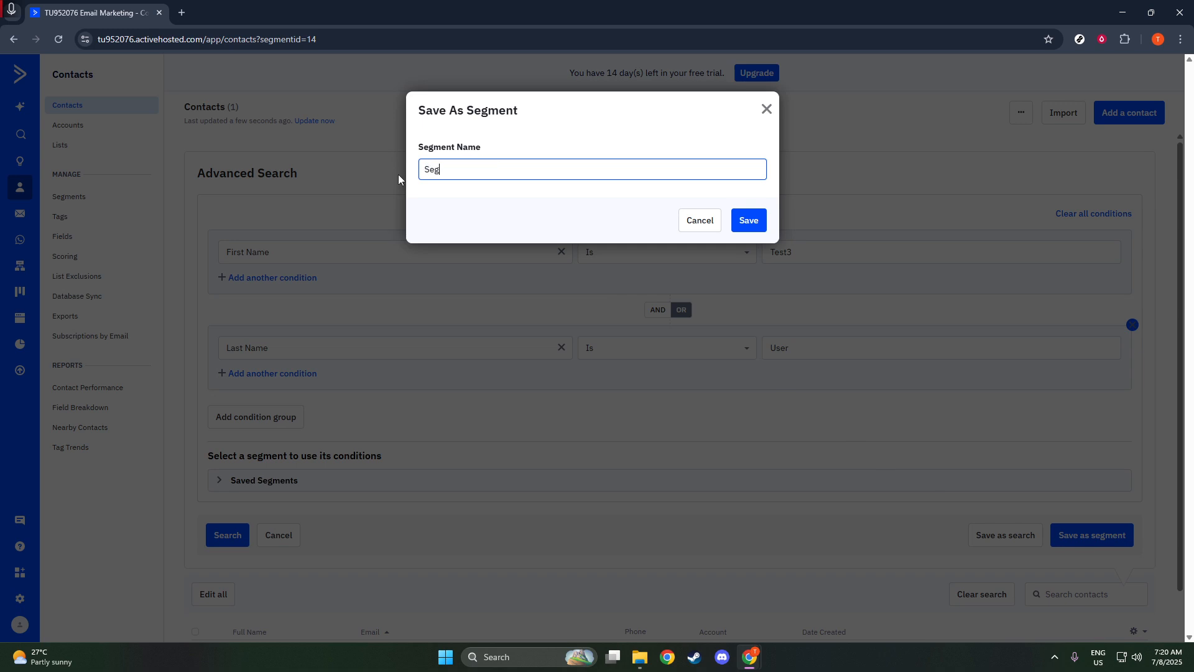
type("ment")
left_click(748, 220)
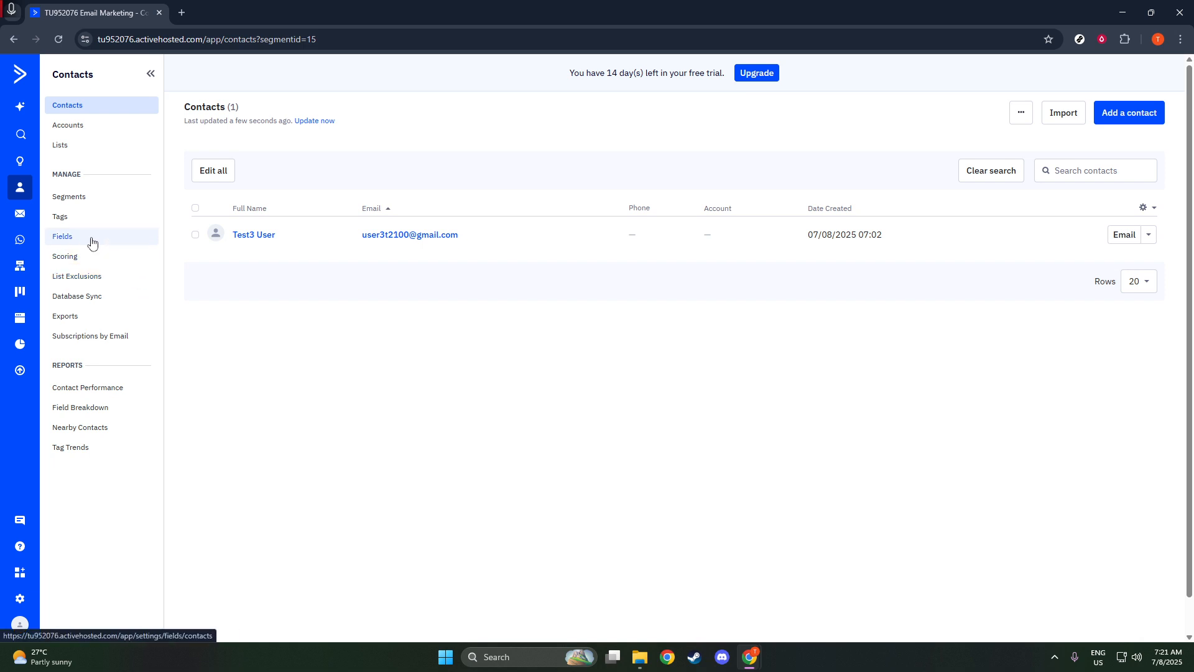
left_click(76, 207)
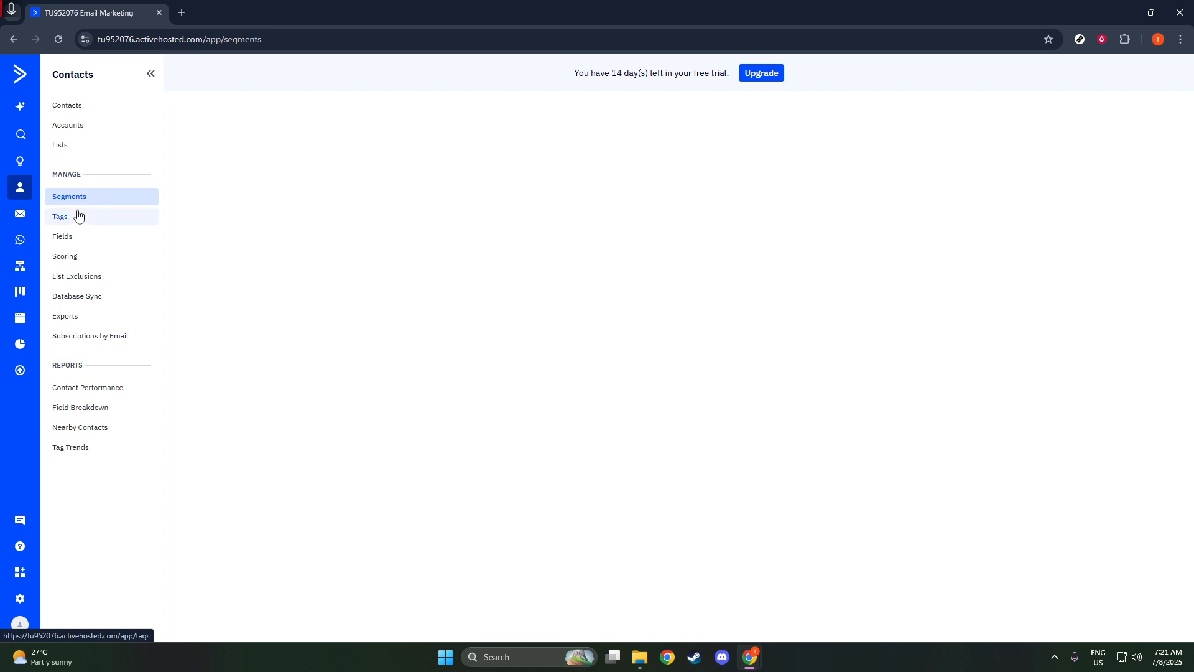